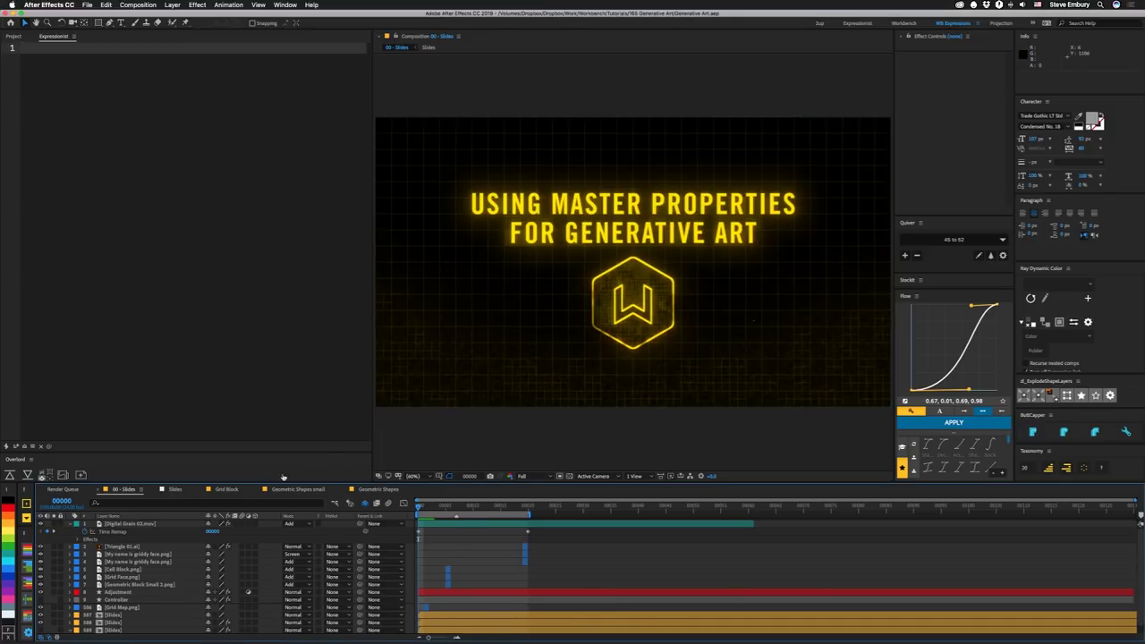
Step through the slides in the Slides comp, then return to 00 - Slides
left_click(174, 489)
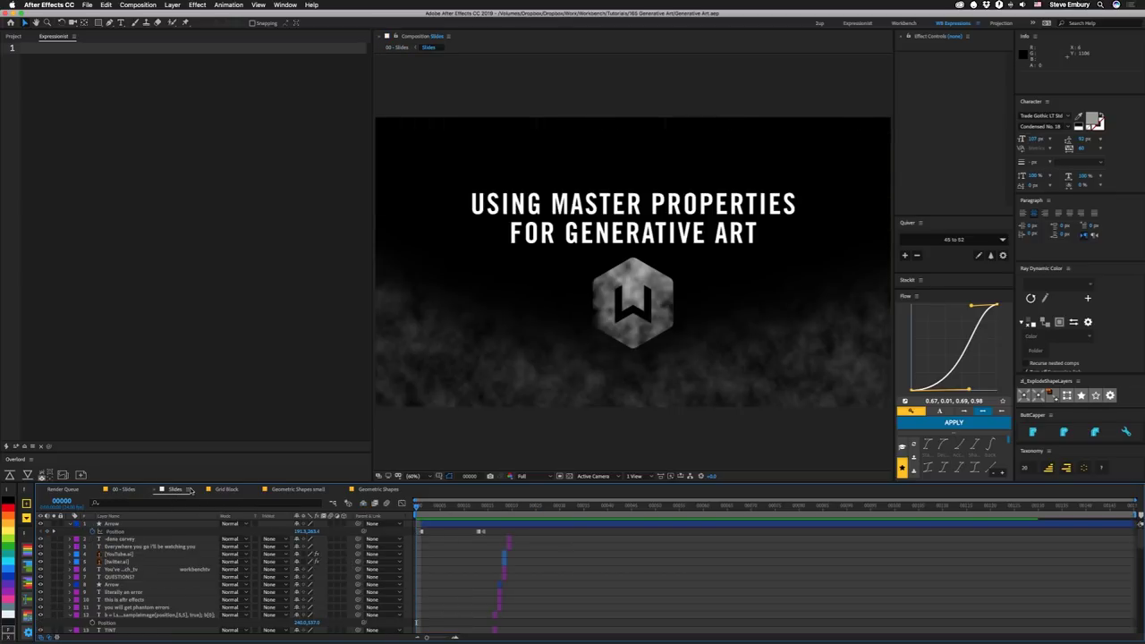
key("Page_Down")
key("Page_Down")
key("Page_Down")
key("Page_Down")
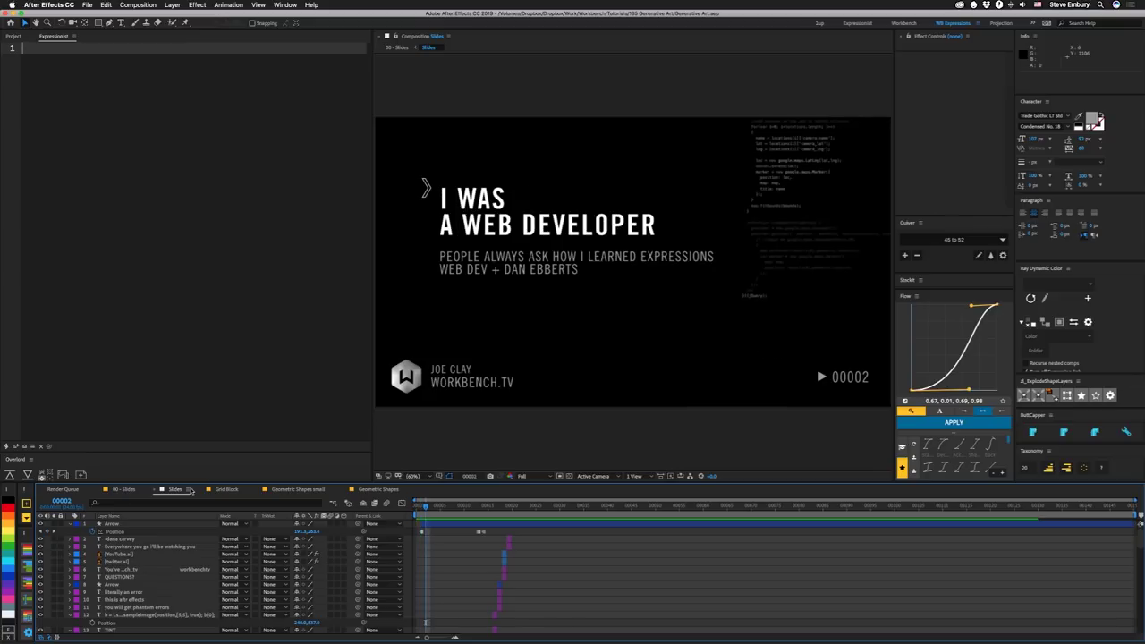
key("Page_Down")
key("Page_Down")
key("Page_Down")
key("Page_Down")
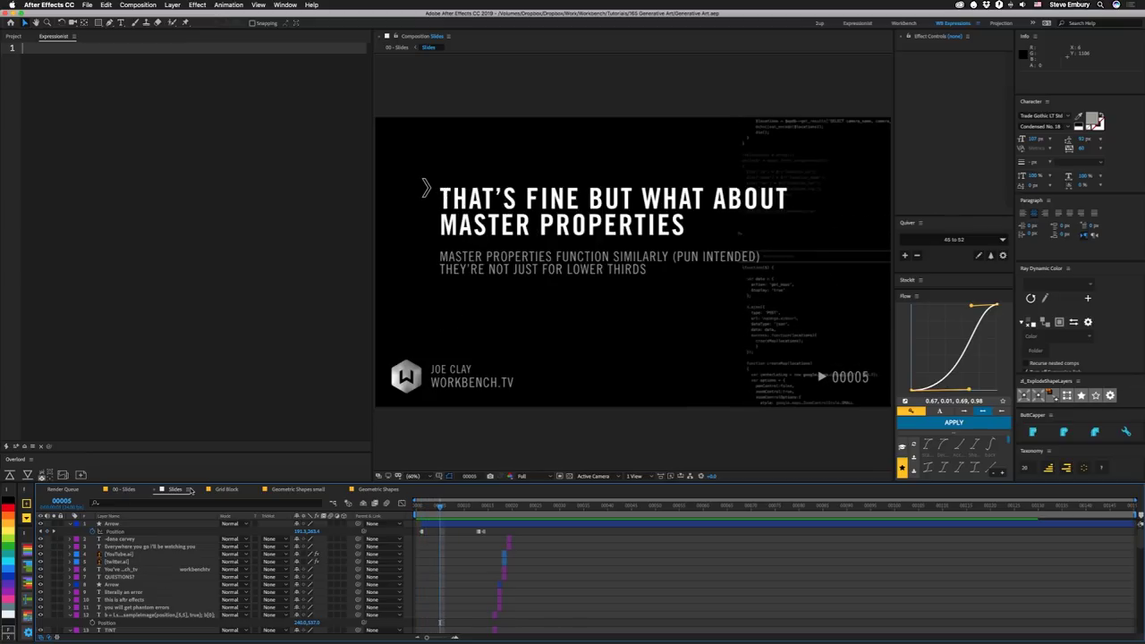
key("Page_Up")
key("Page_Up")
key("Page_Up")
key("Page_Up")
key("Page_Up")
key("Page_Up")
key("Page_Up")
key("Page_Up")
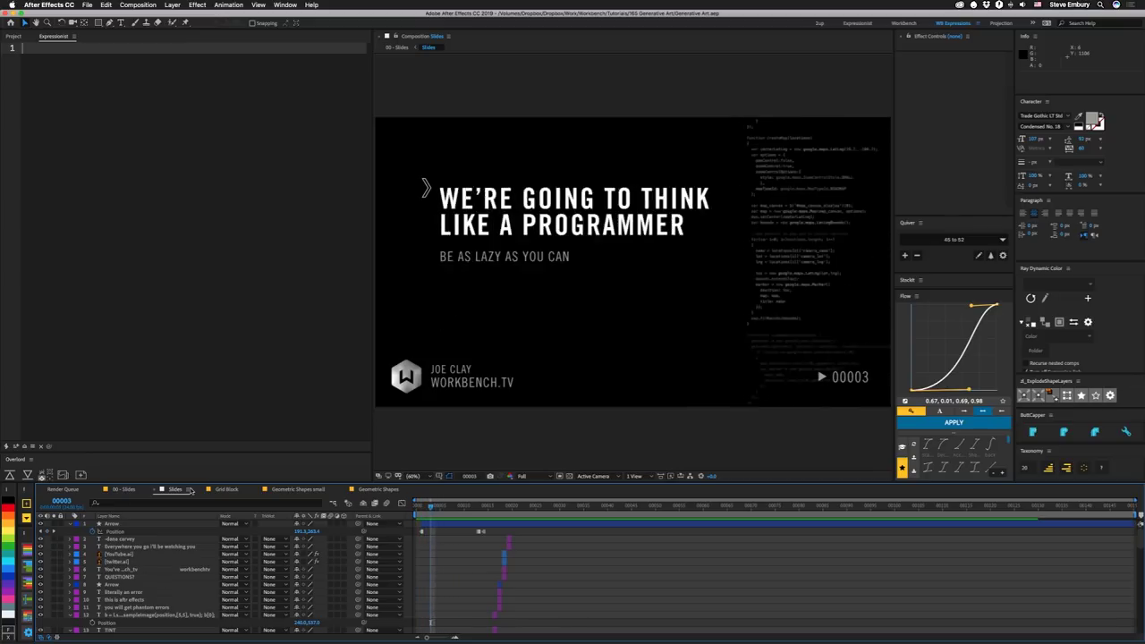
left_click(123, 489)
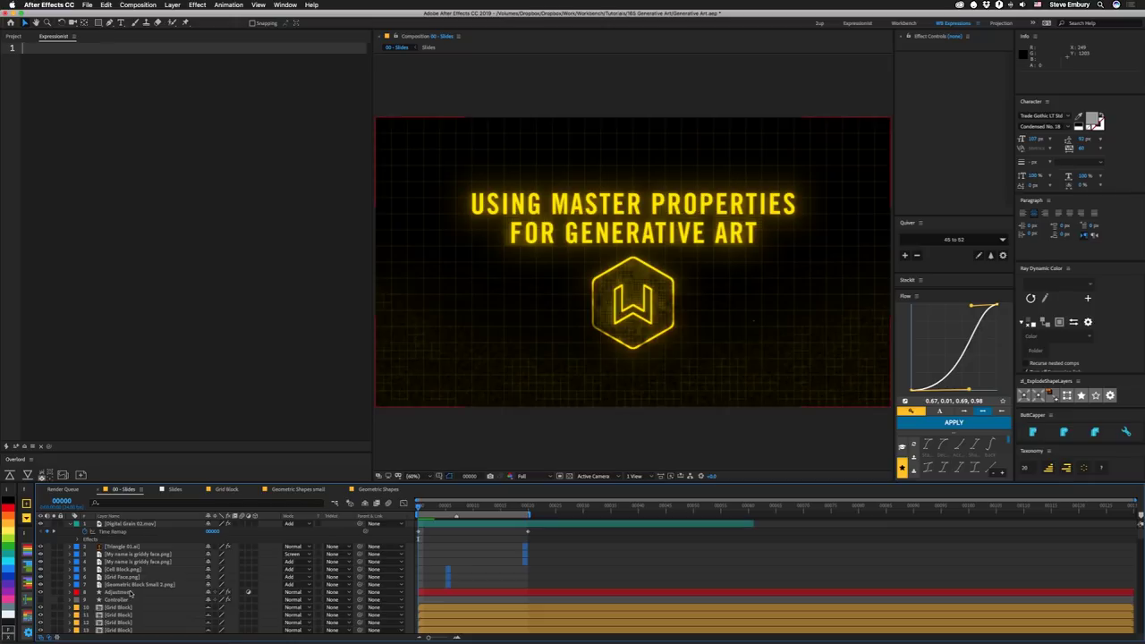
Load the first Grid Block layer's Density expression into the editor and show the Controller's Layer Control effect
scroll(131, 592, "down", 2)
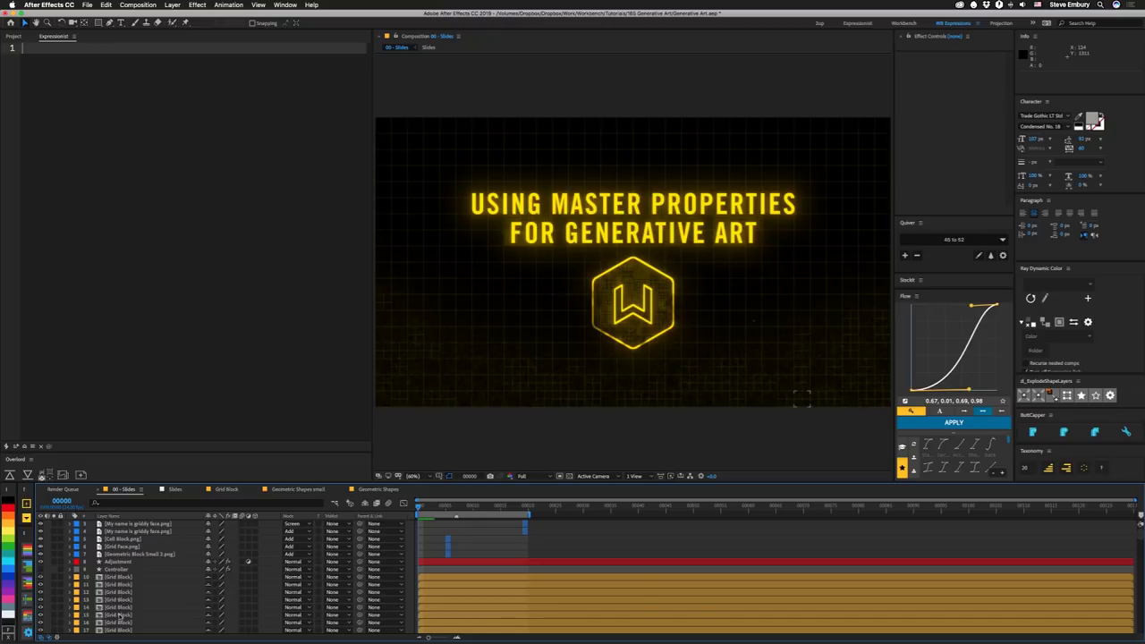
left_click(116, 577)
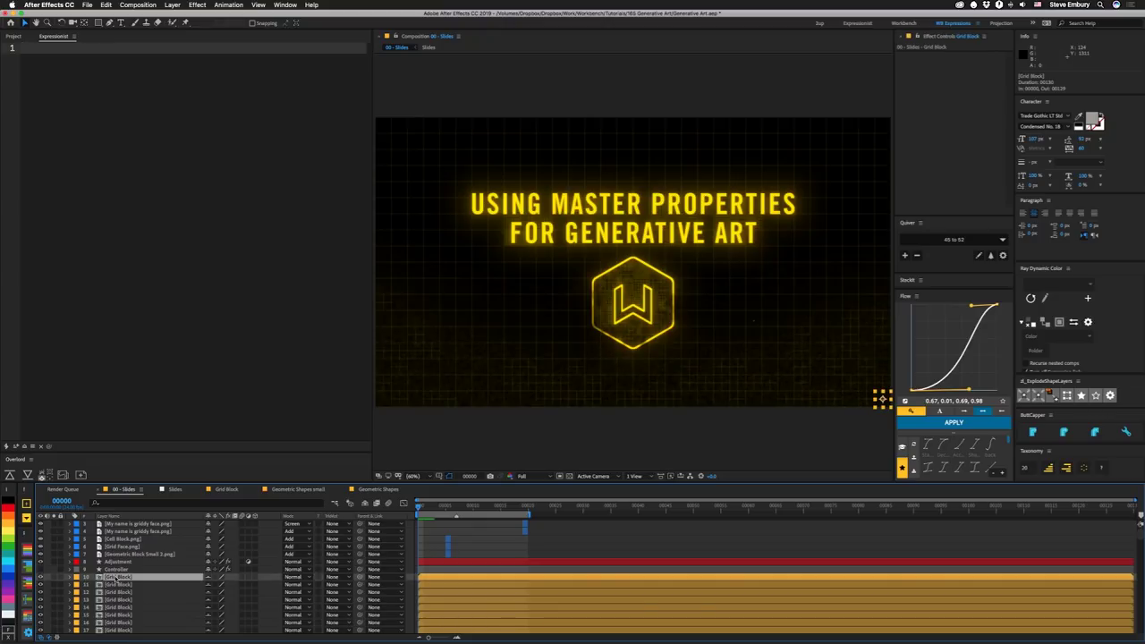
key("e")
key("e")
left_click(442, 593)
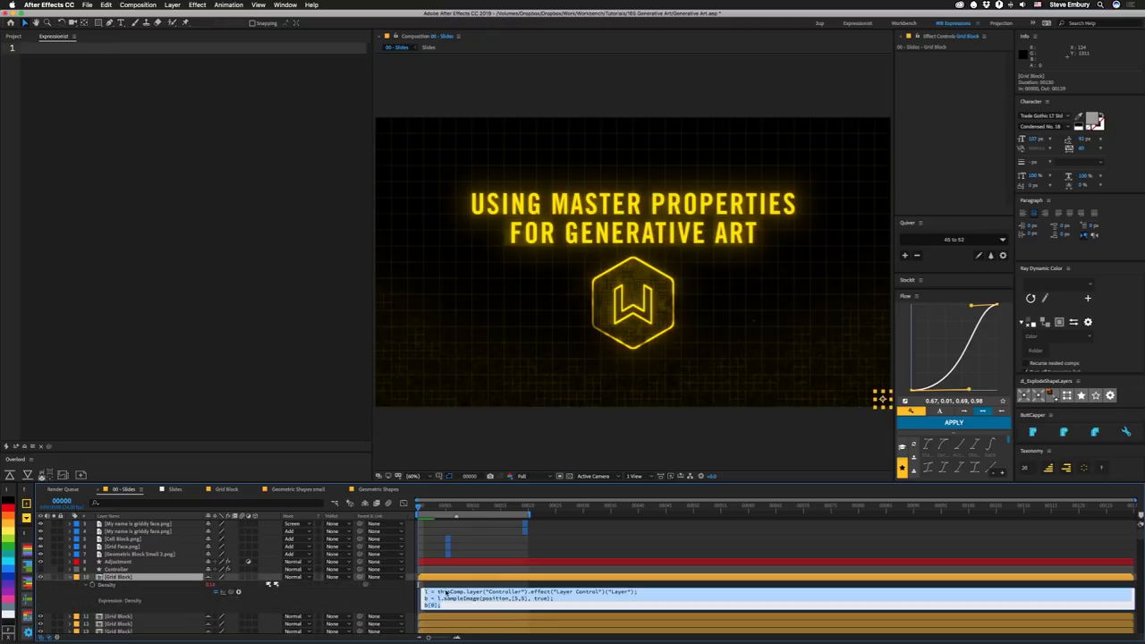
left_click(201, 113)
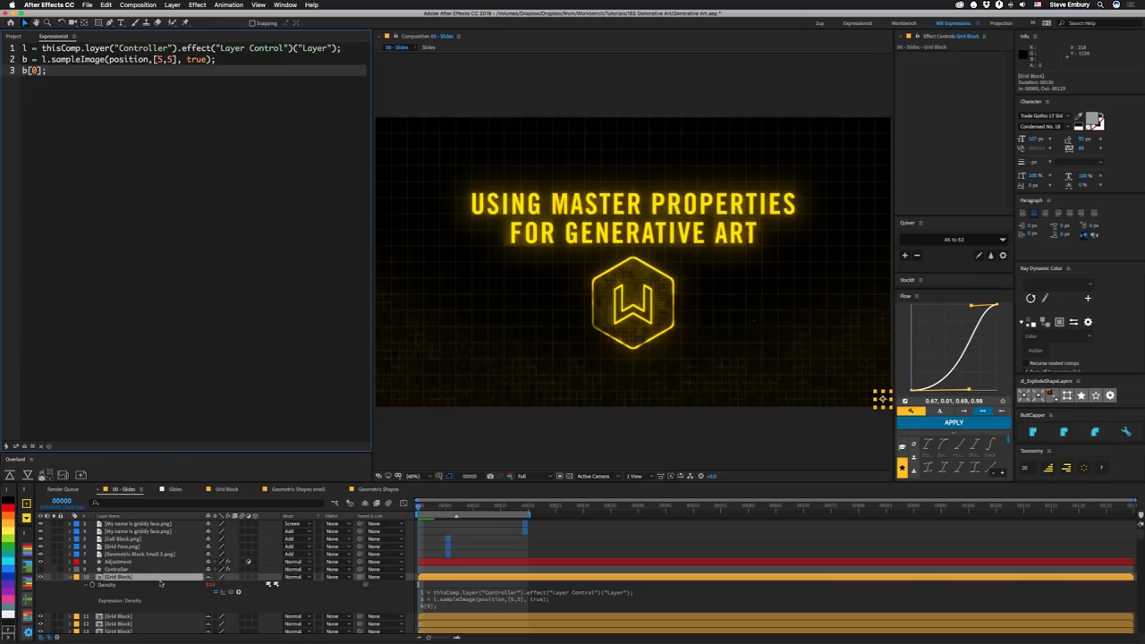
left_click(119, 570)
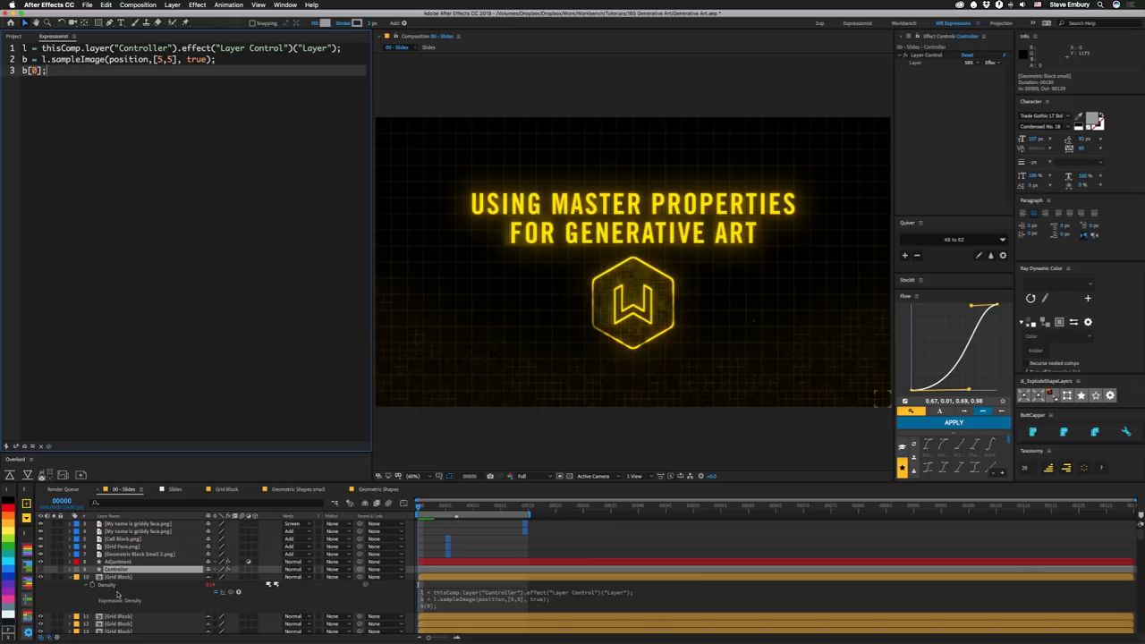
Switch to the Grid Block composition from its timeline tab
left_click(227, 490)
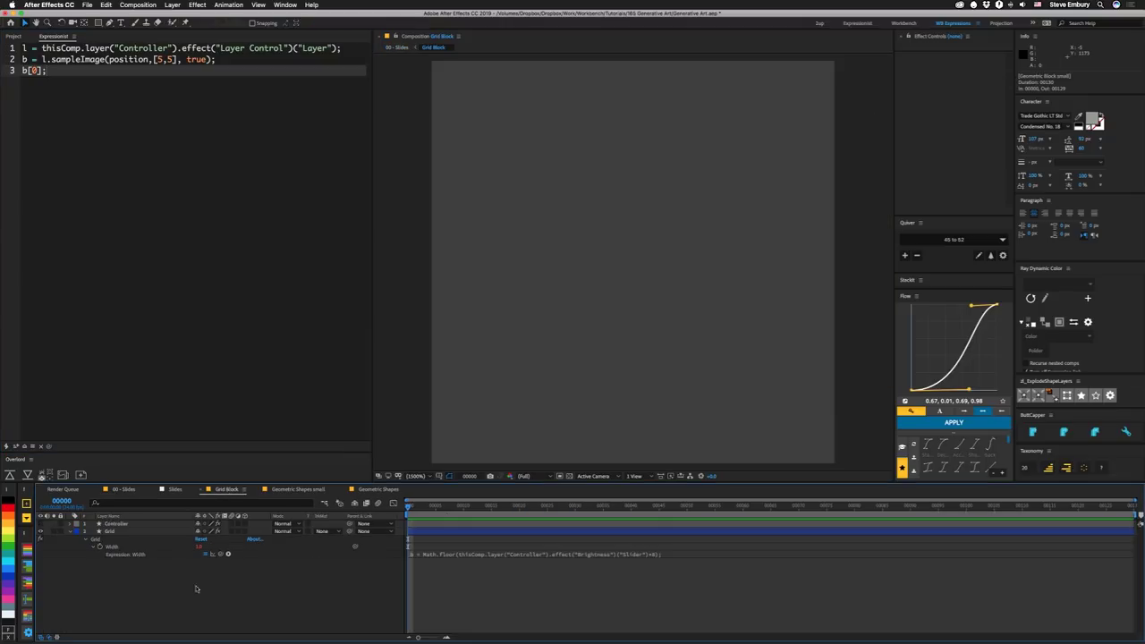
Set the Grid layer's Border to 0 and start editing its Width expression
left_click(120, 533)
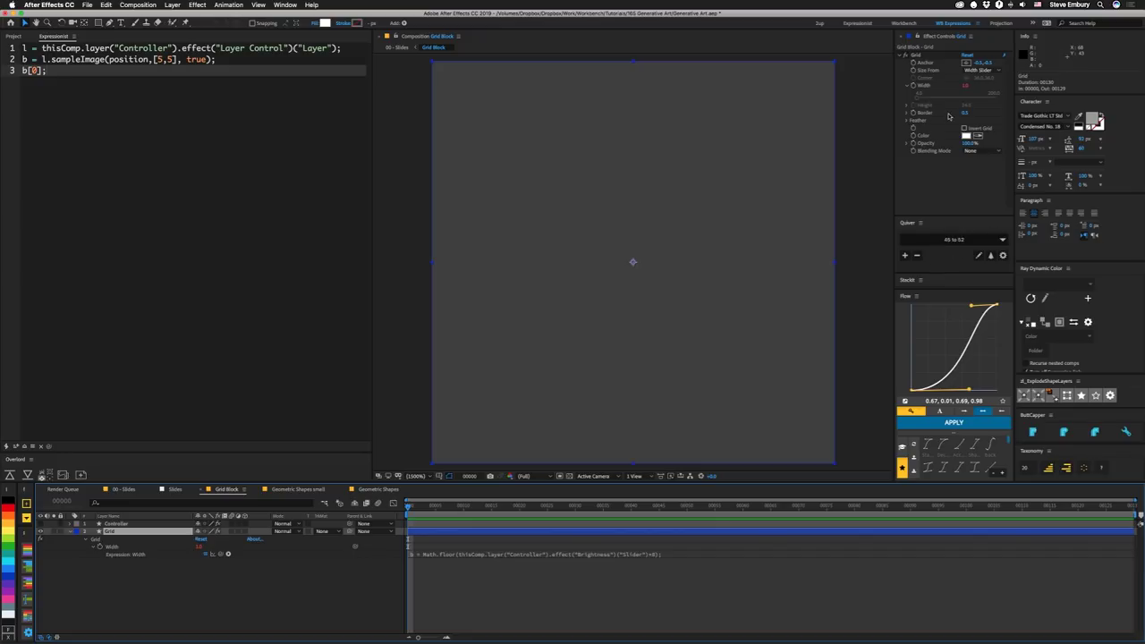
left_click_drag(968, 119, 631, 259)
left_click(430, 555)
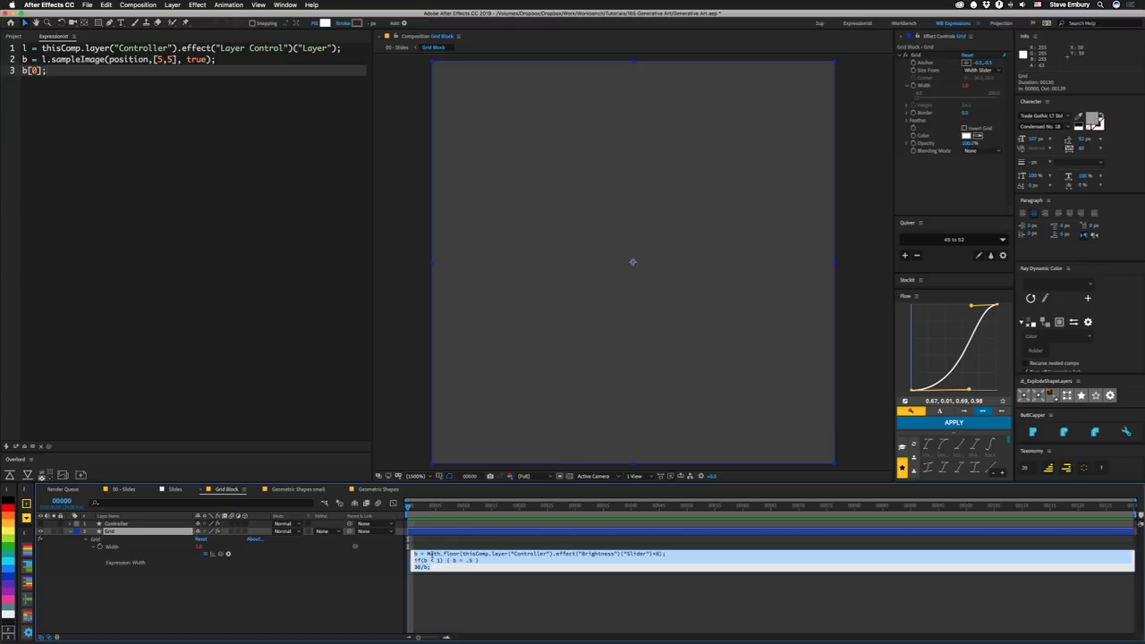
Copy the Width expression into the expression editor, replacing its old code
key("ctrl+c")
left_click(51, 157)
key("ctrl+a")
key("ctrl+v")
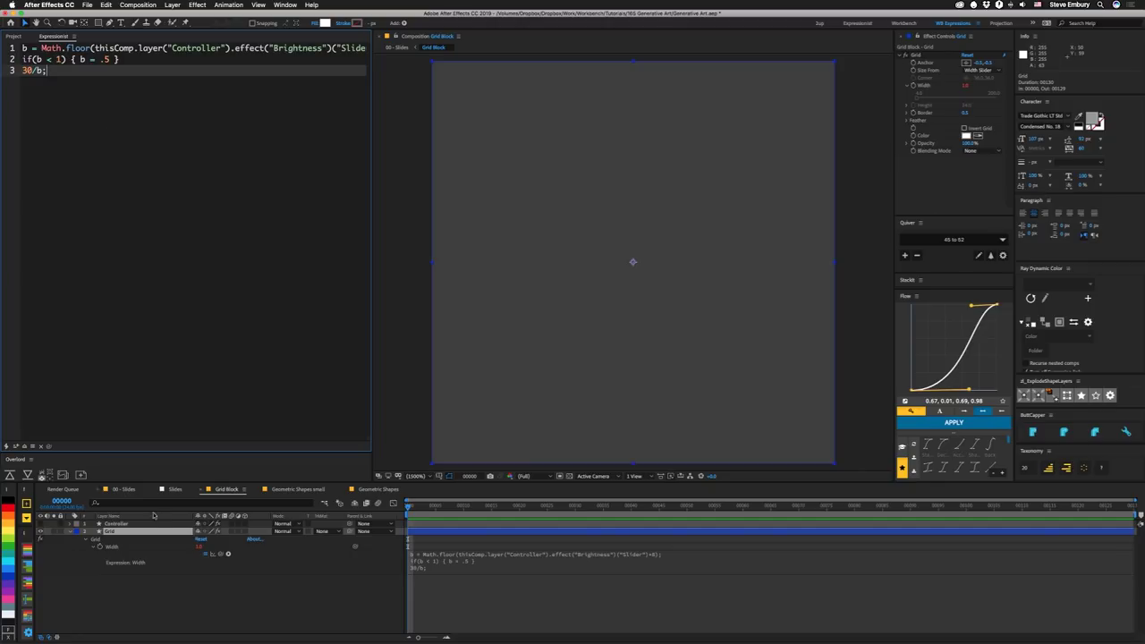
left_click(117, 524)
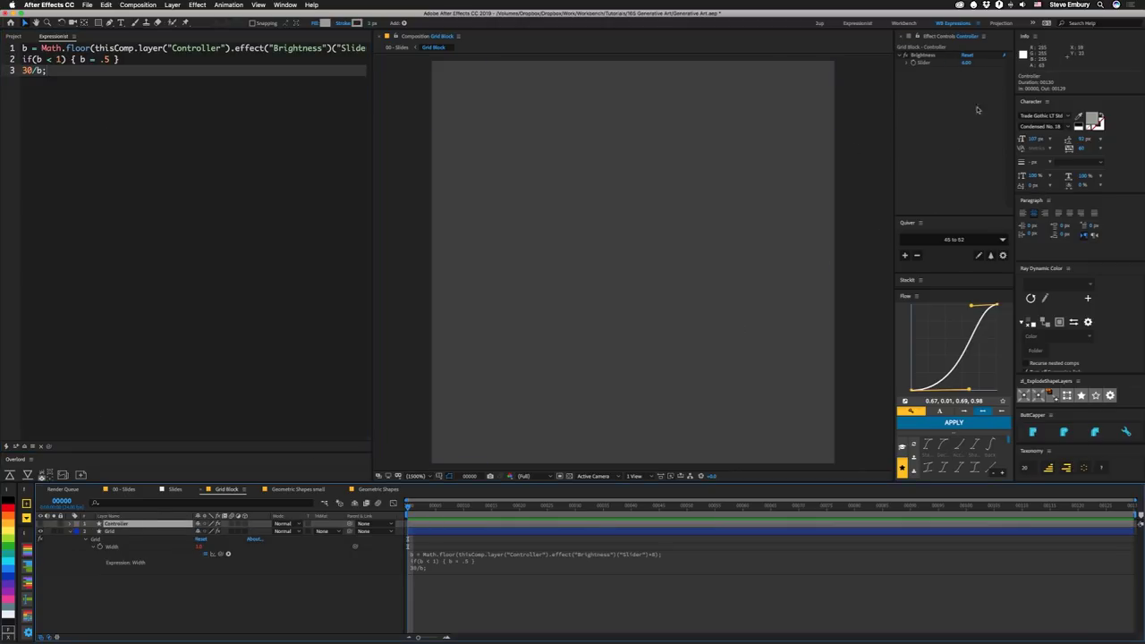
Scroll through the Width expression code in the editor to review it
scroll(189, 91, "down", 1)
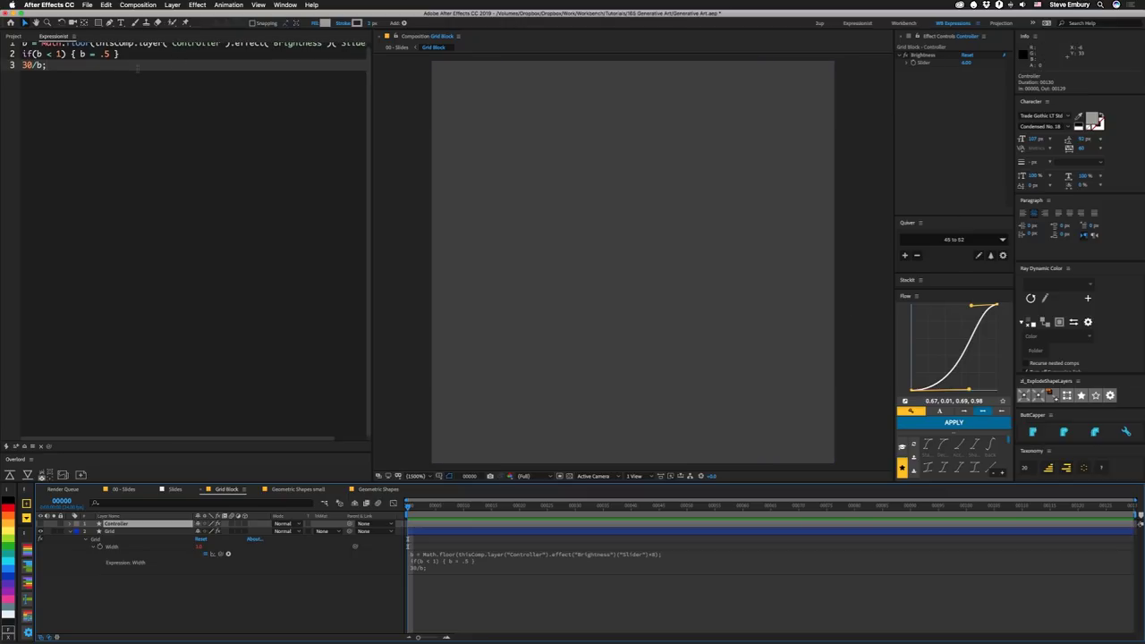
scroll(189, 90, "up", 1)
scroll(188, 90, "right", 2)
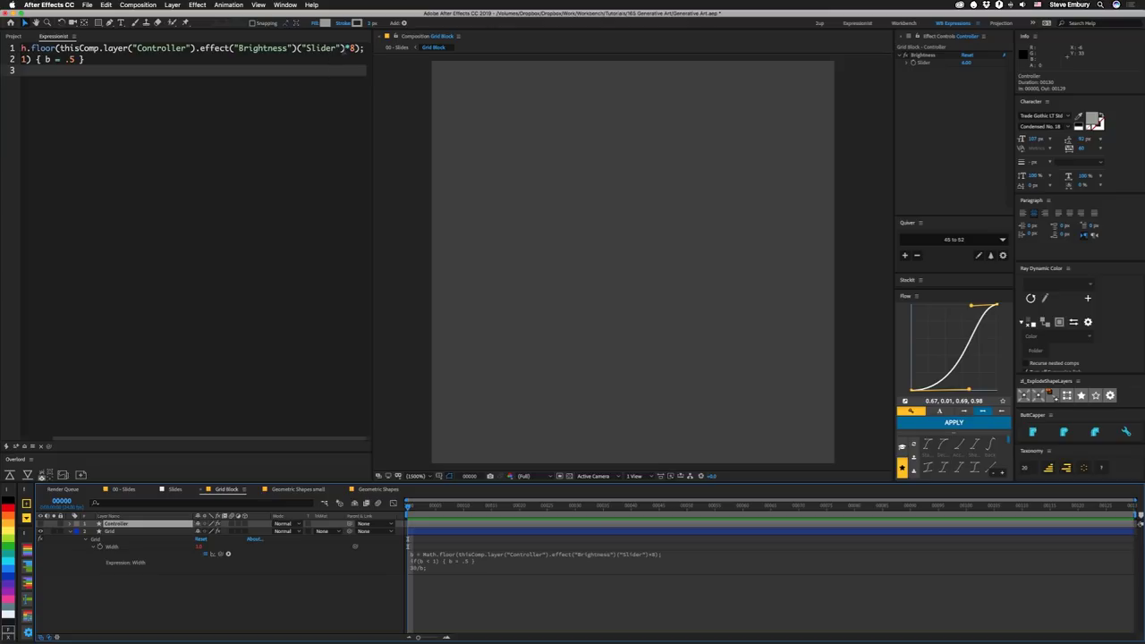
scroll(178, 78, "left", 2)
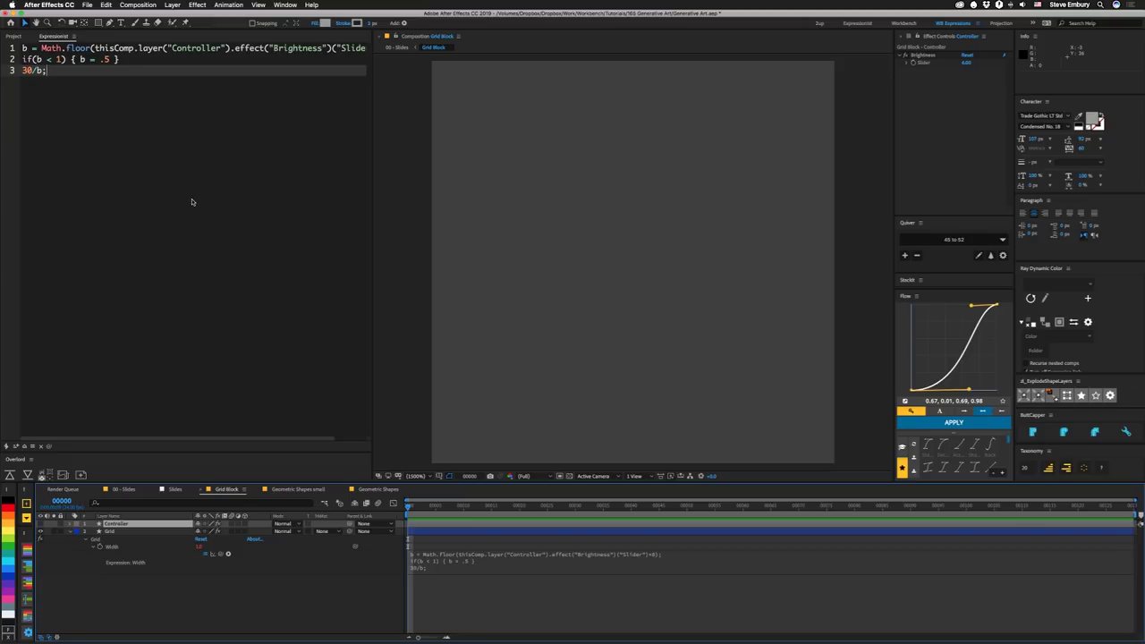
Advance one slide in 00 - Slides, then switch to the Geometric Shapes small comp
left_click(124, 490)
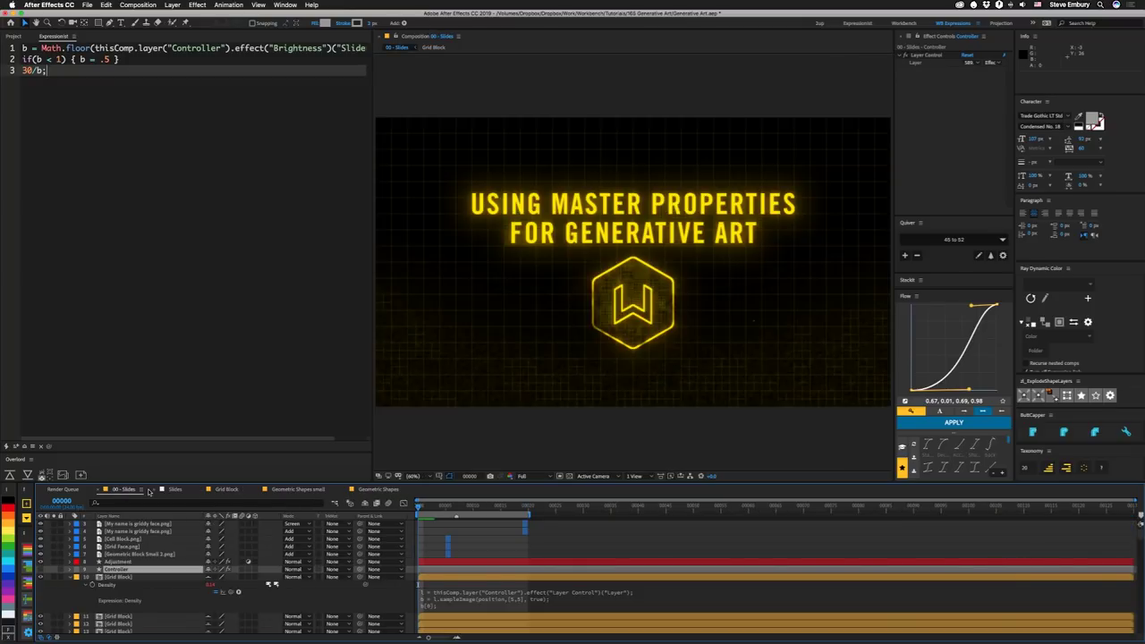
key("Page_Down")
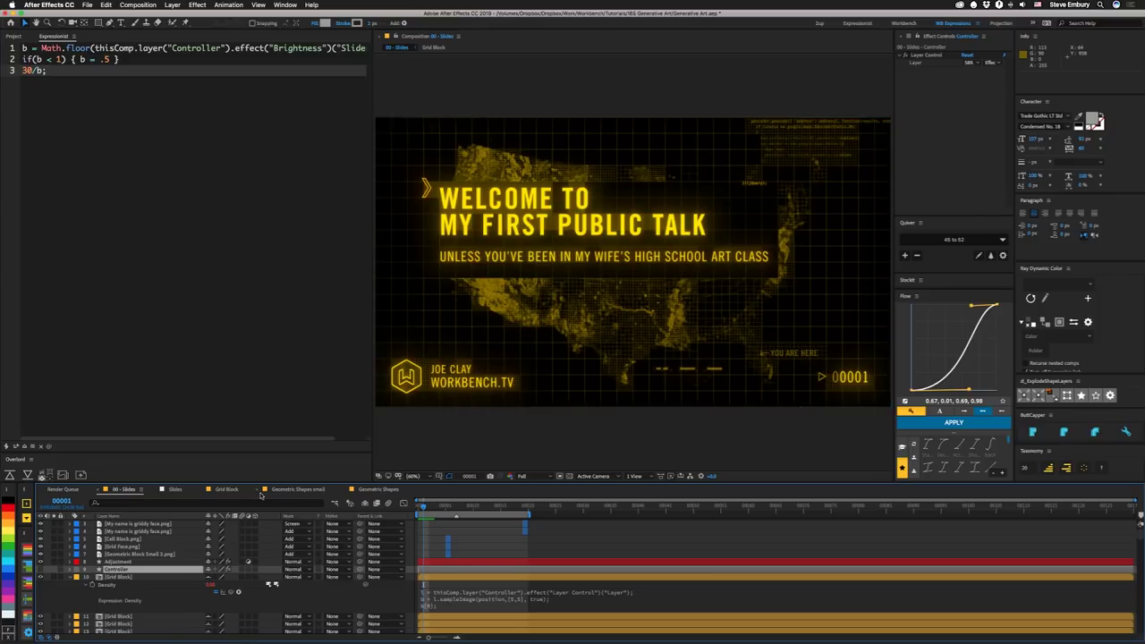
left_click(305, 491)
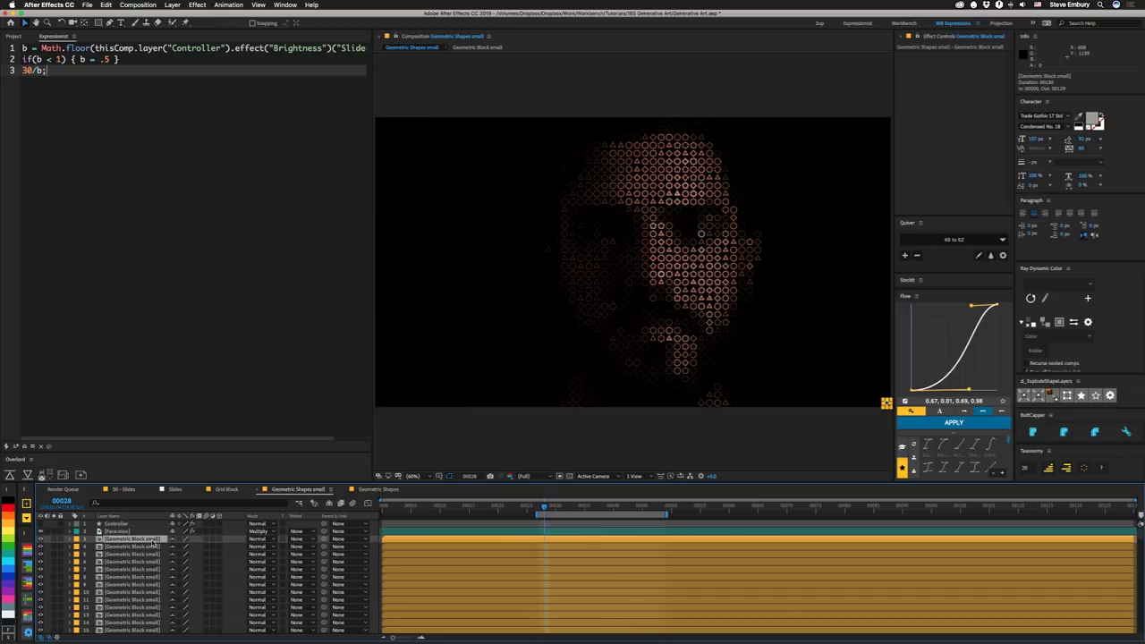
Load the Geometric Block small layer's three-line Brightness expression into the editor
key("e")
key("e")
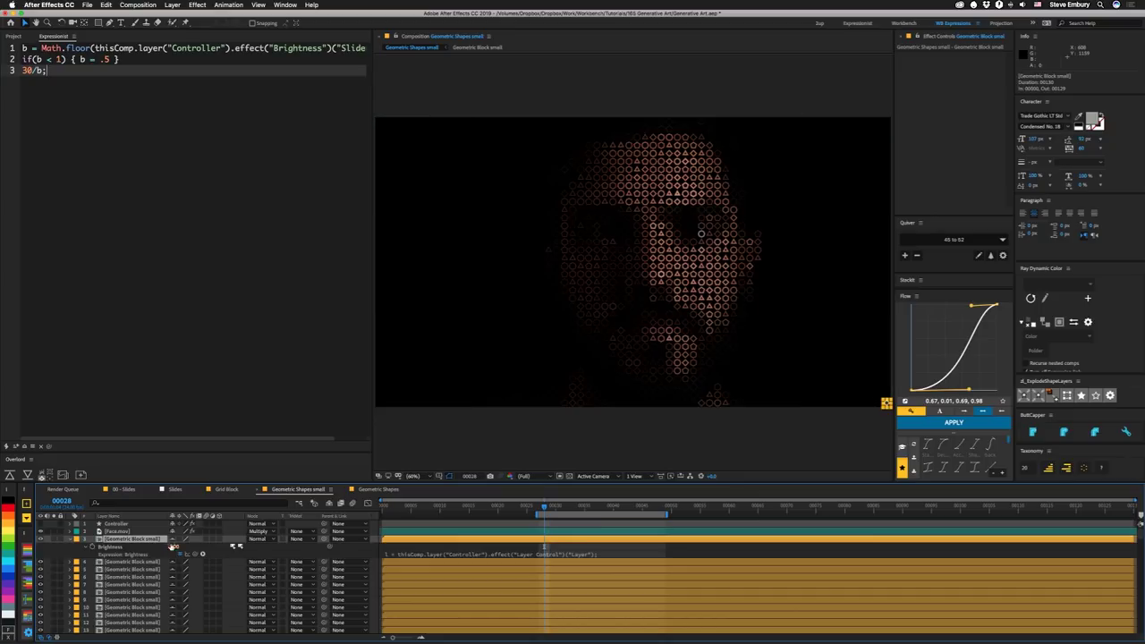
left_click(402, 554)
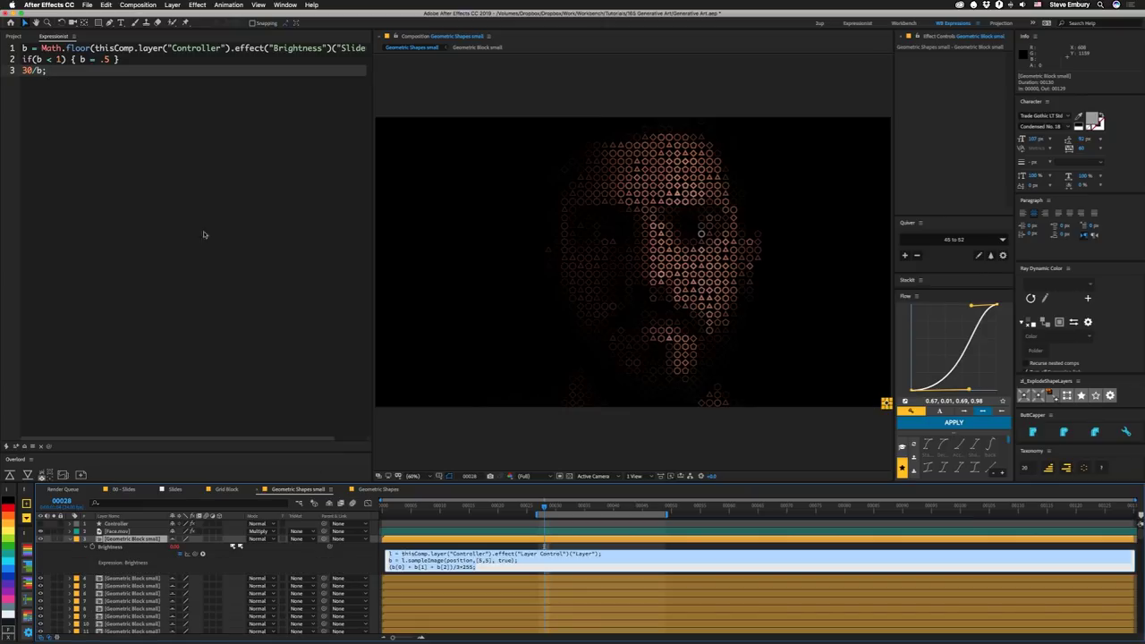
left_click(187, 184)
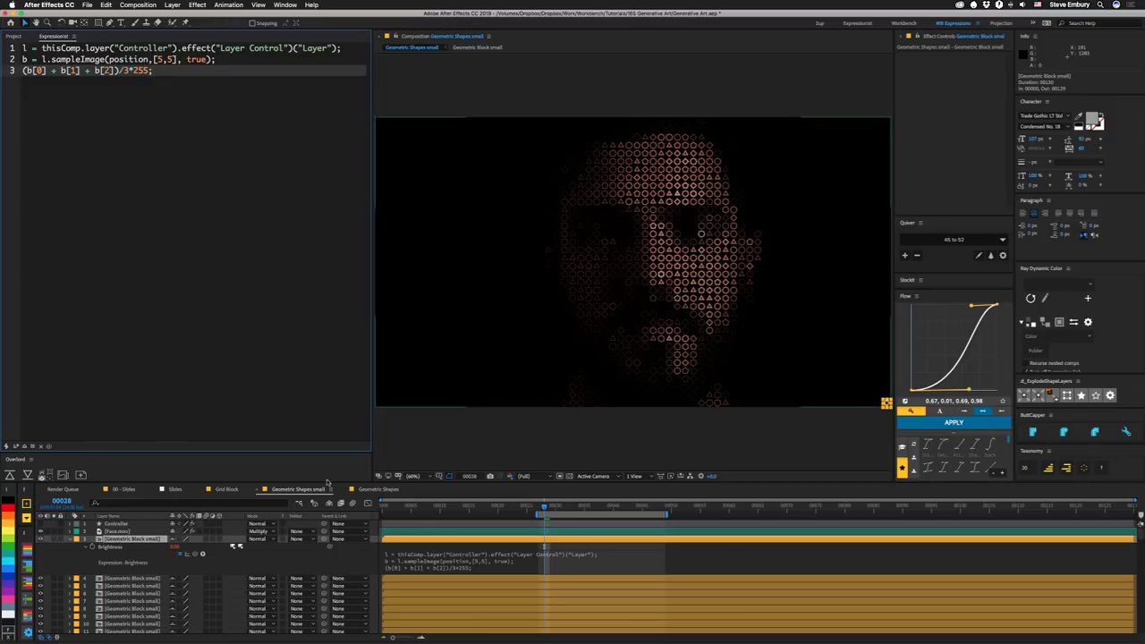
Inside Geometric Block small, apply Shape Layer 1's Points expression: floor of Brightness modulo 6, plus 3
double_click(112, 540)
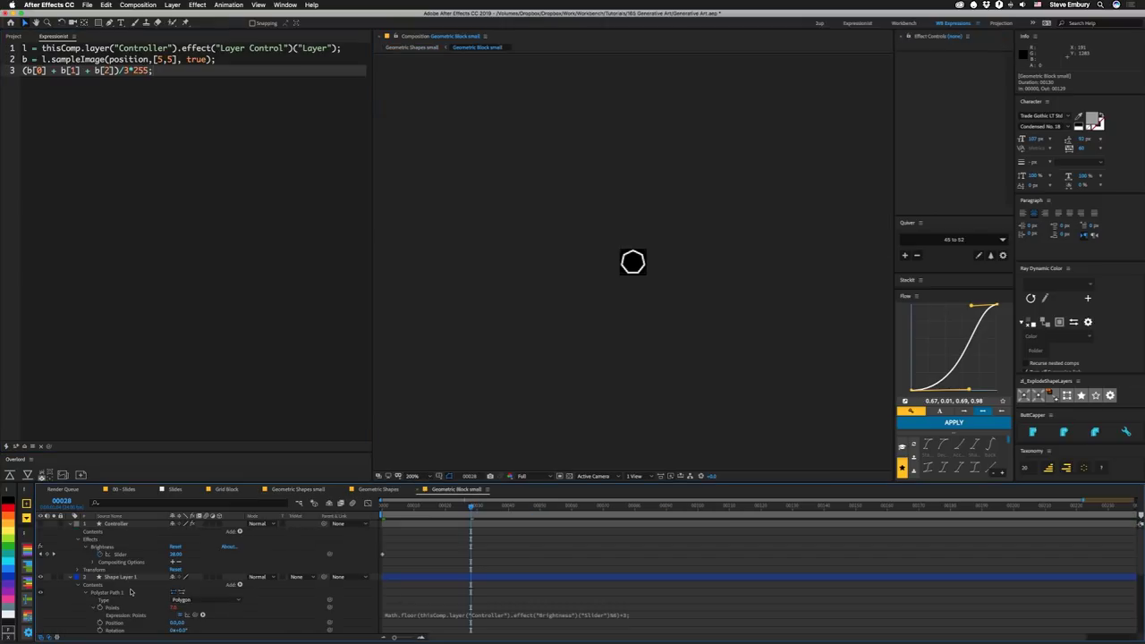
left_click(145, 601)
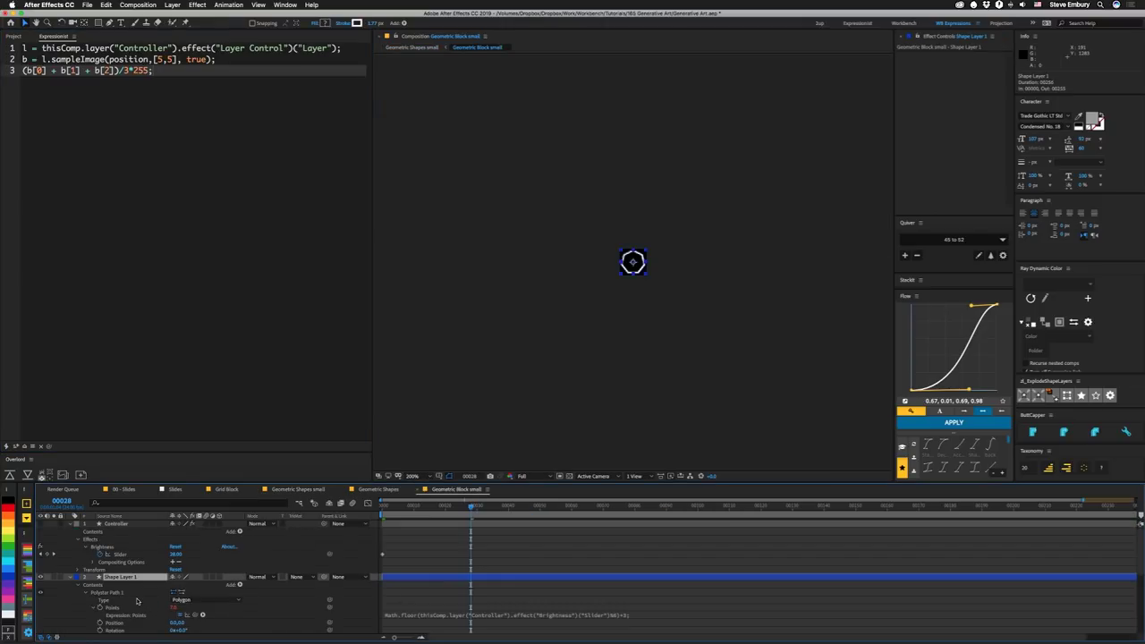
scroll(137, 601, "down", 4)
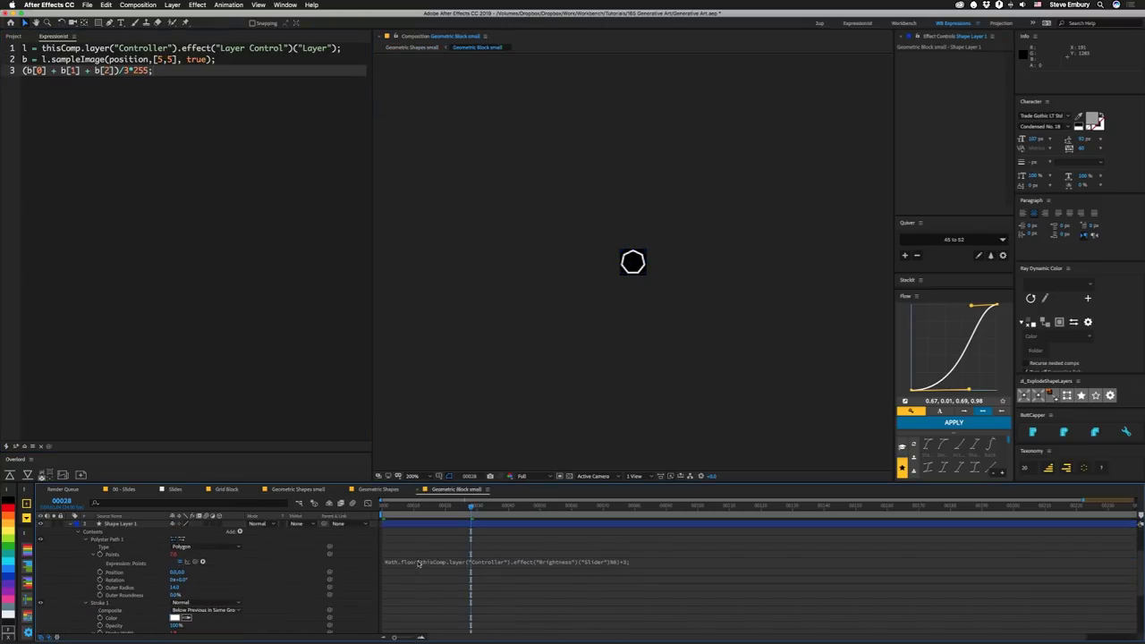
left_click(417, 561)
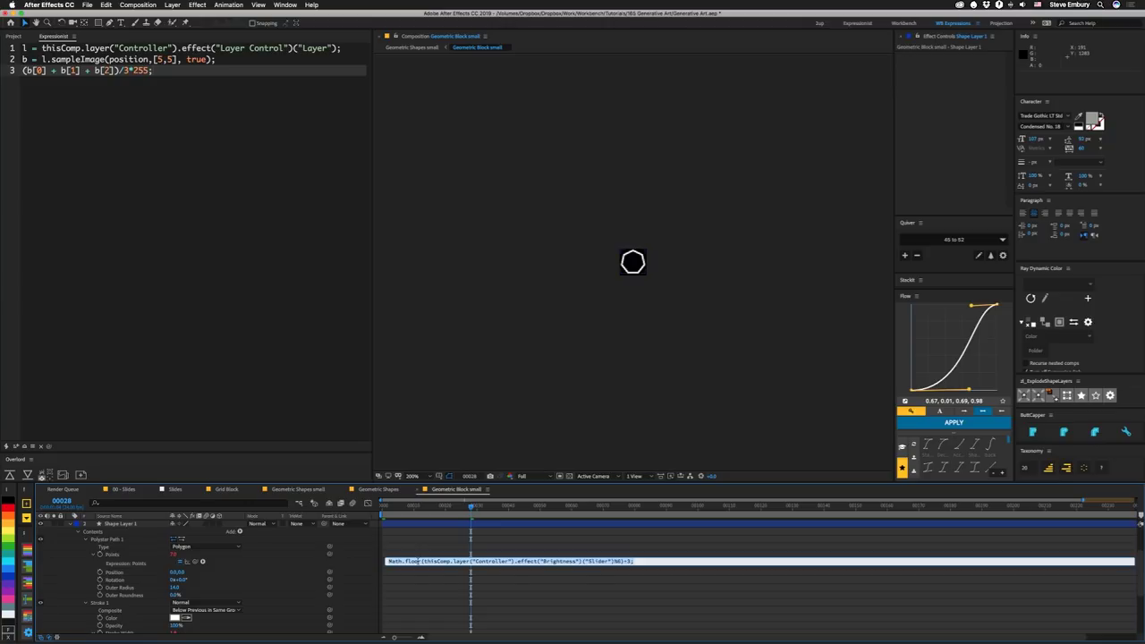
left_click(248, 233)
key("super+v")
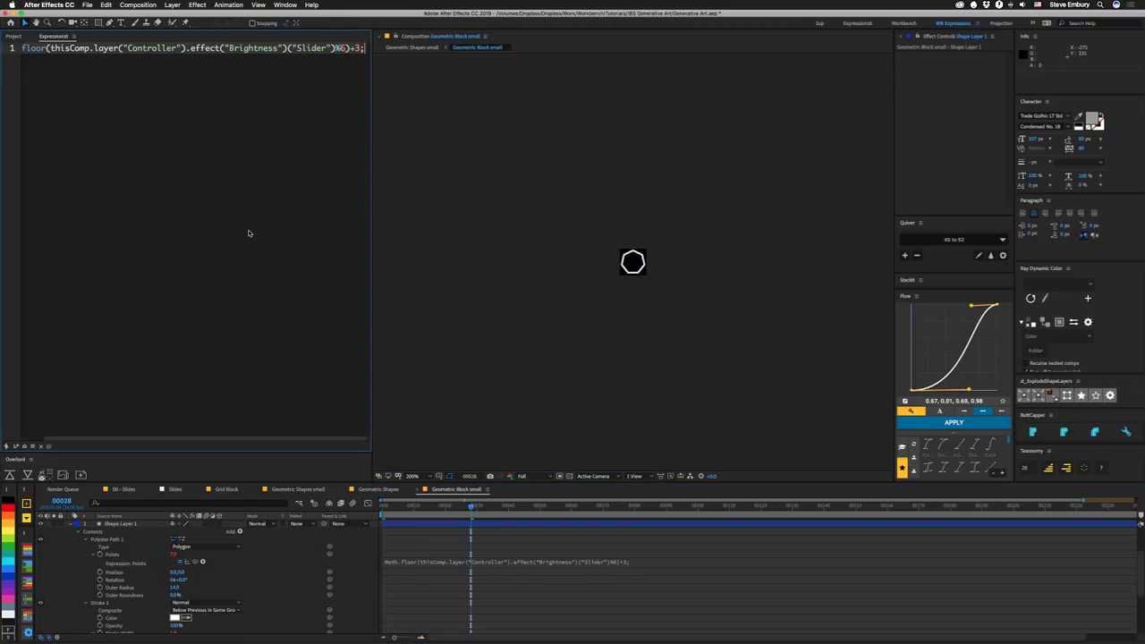
key("super+Return")
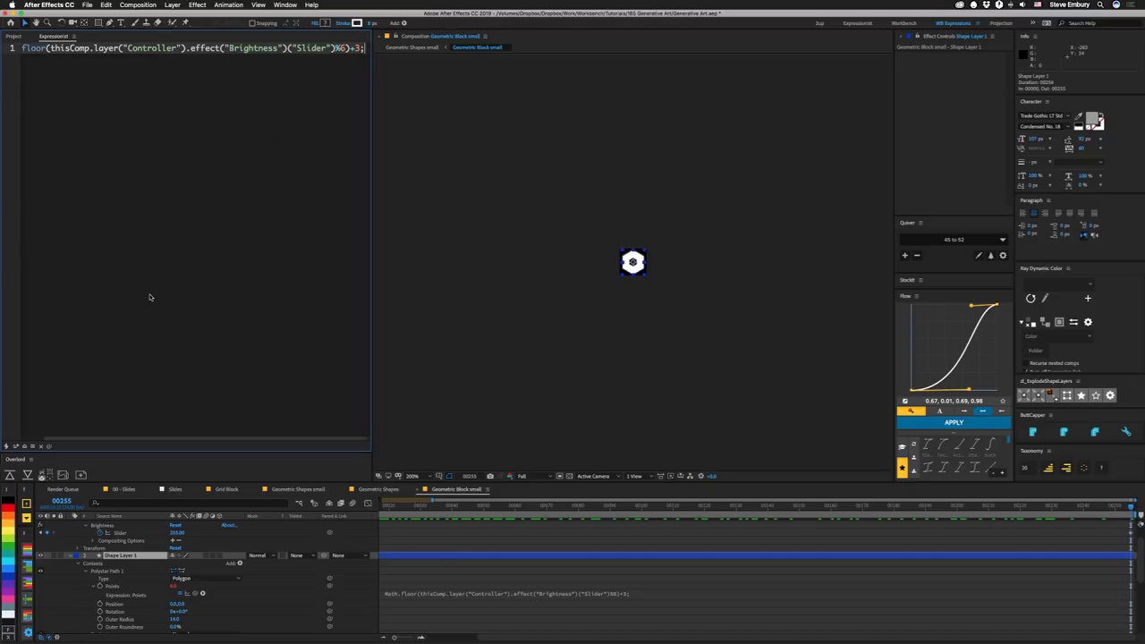
Scrub from the first frame to the end to watch the polygon's side count change
left_click(410, 519)
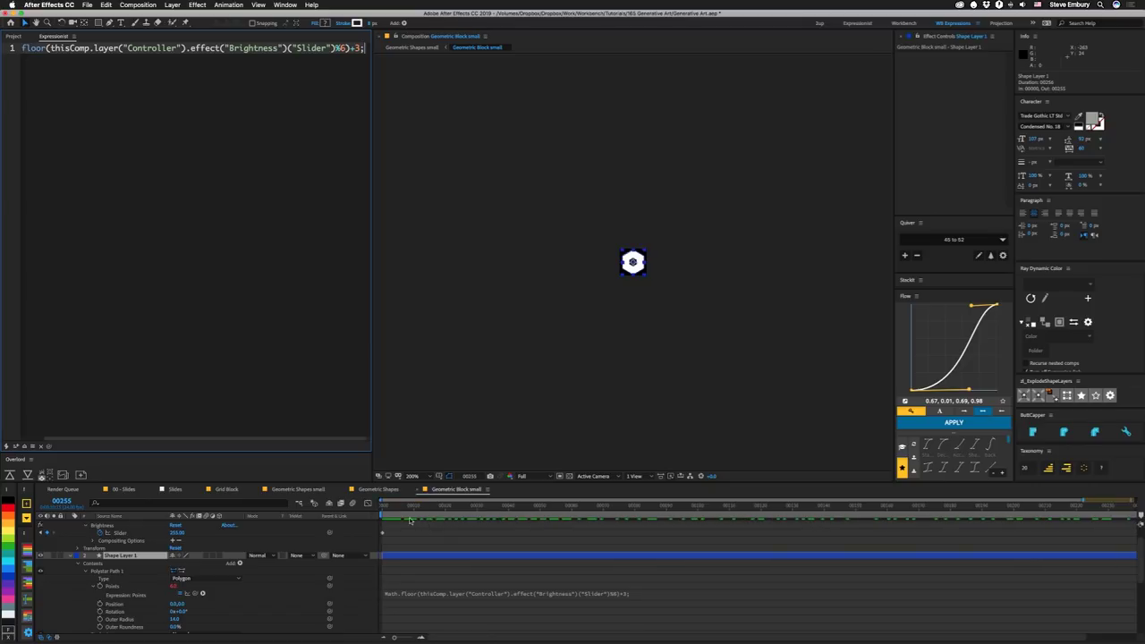
left_click_drag(390, 509, 364, 506)
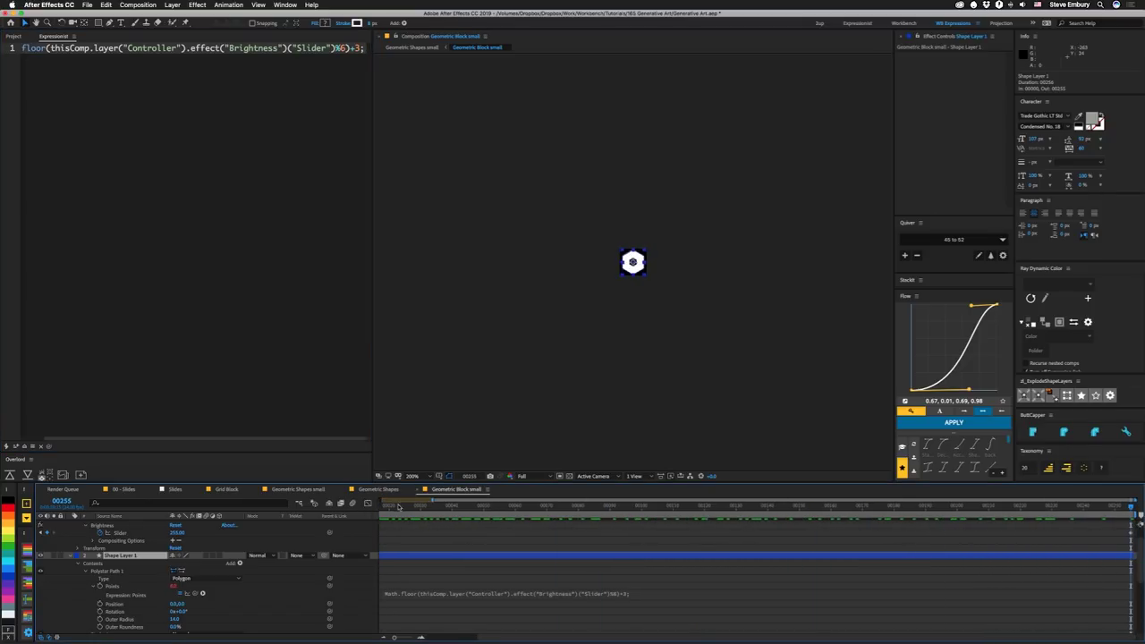
left_click_drag(398, 507, 897, 508)
key("End")
scroll(288, 581, "down", 5)
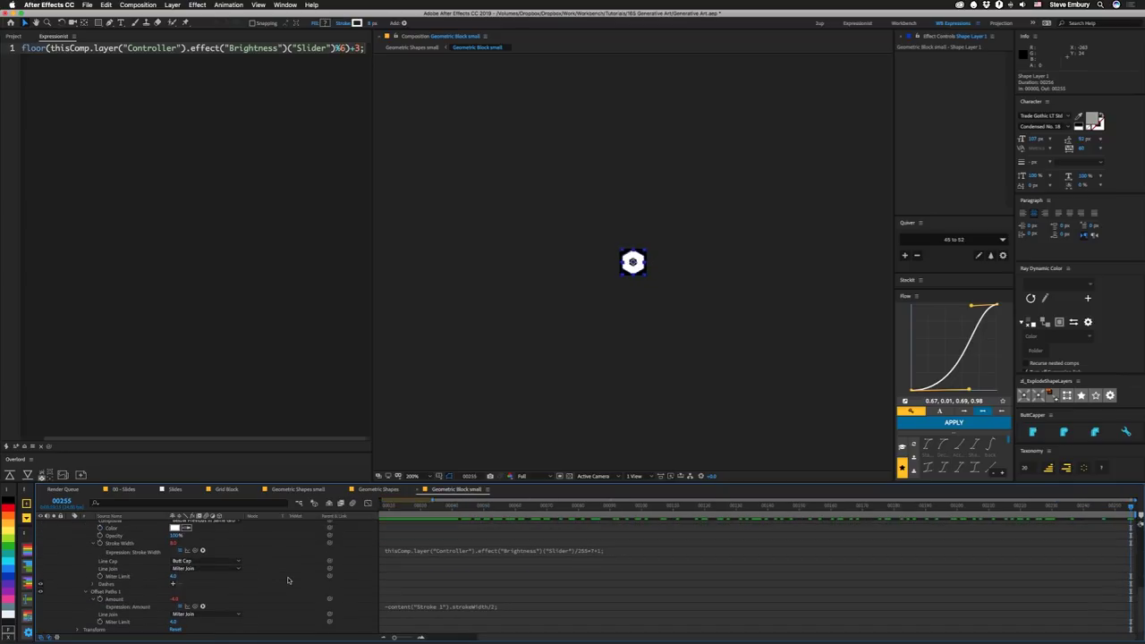
Load the Stroke Width expression and play the comp to watch the stroke width change
left_click(421, 550)
left_click(182, 189)
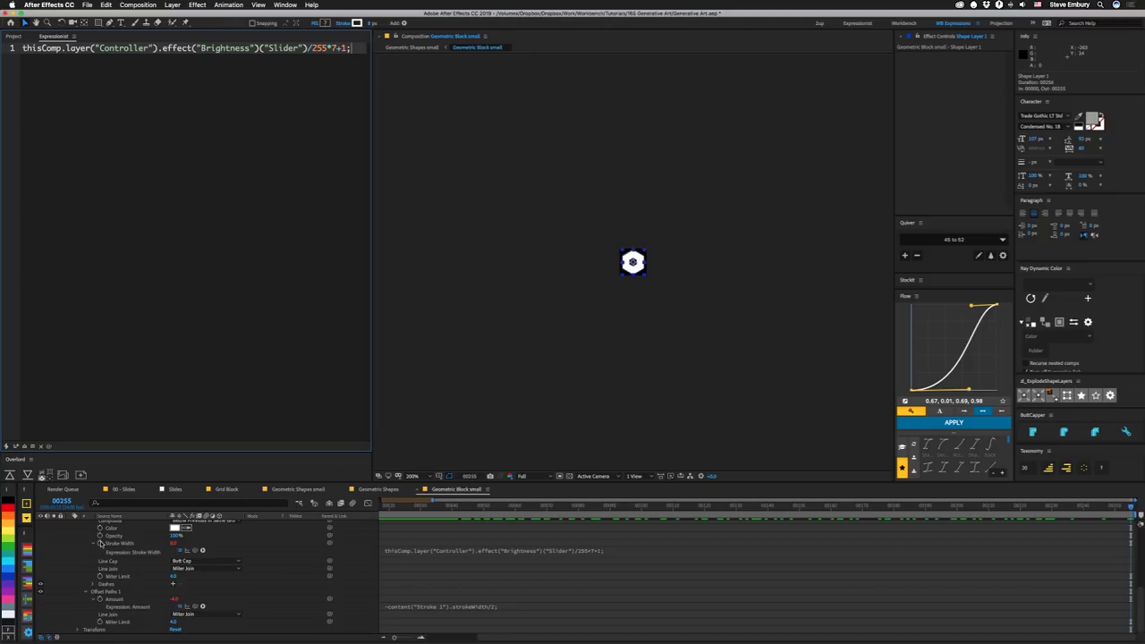
left_click(388, 508)
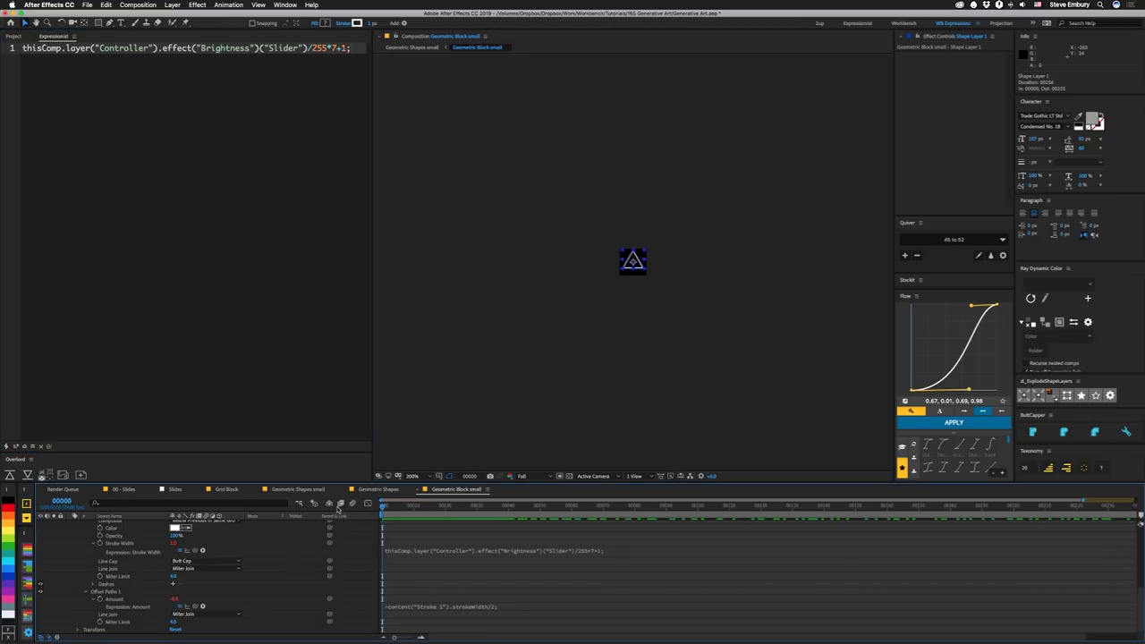
key("space")
scroll(217, 537, "up", 5)
left_click(432, 507)
left_click_drag(541, 508, 1131, 506)
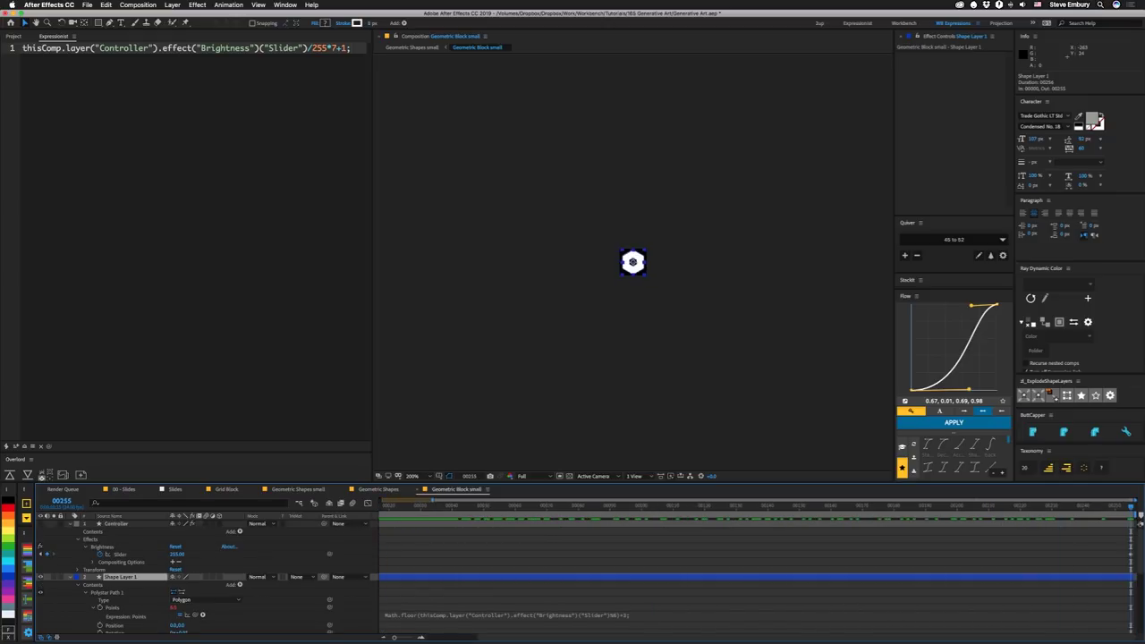
key("space")
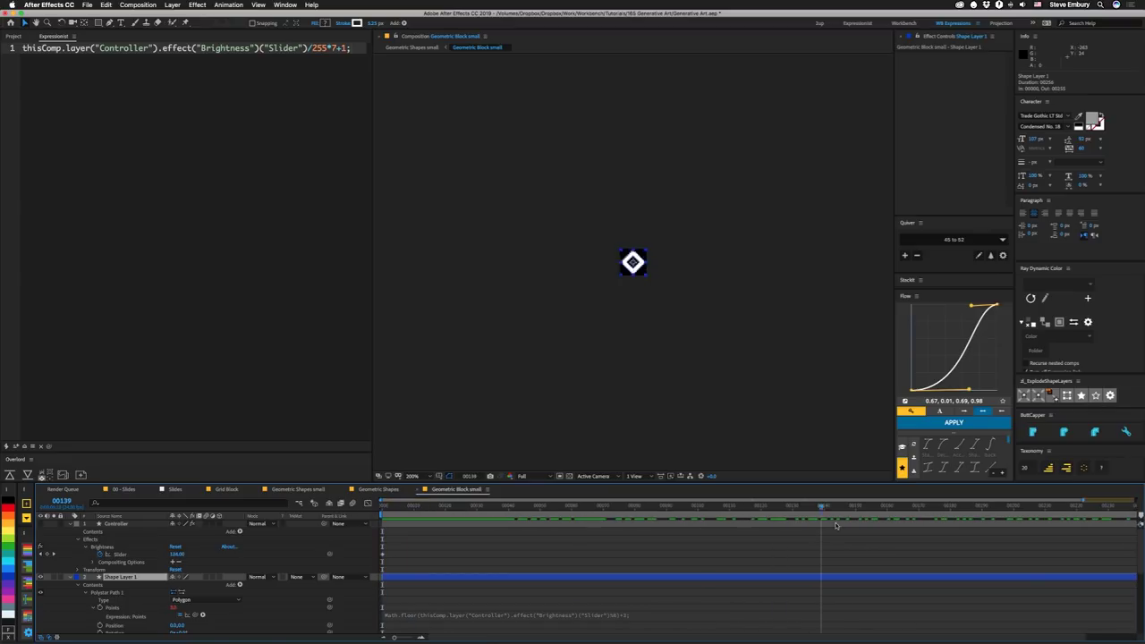
scroll(319, 610, "down", 5)
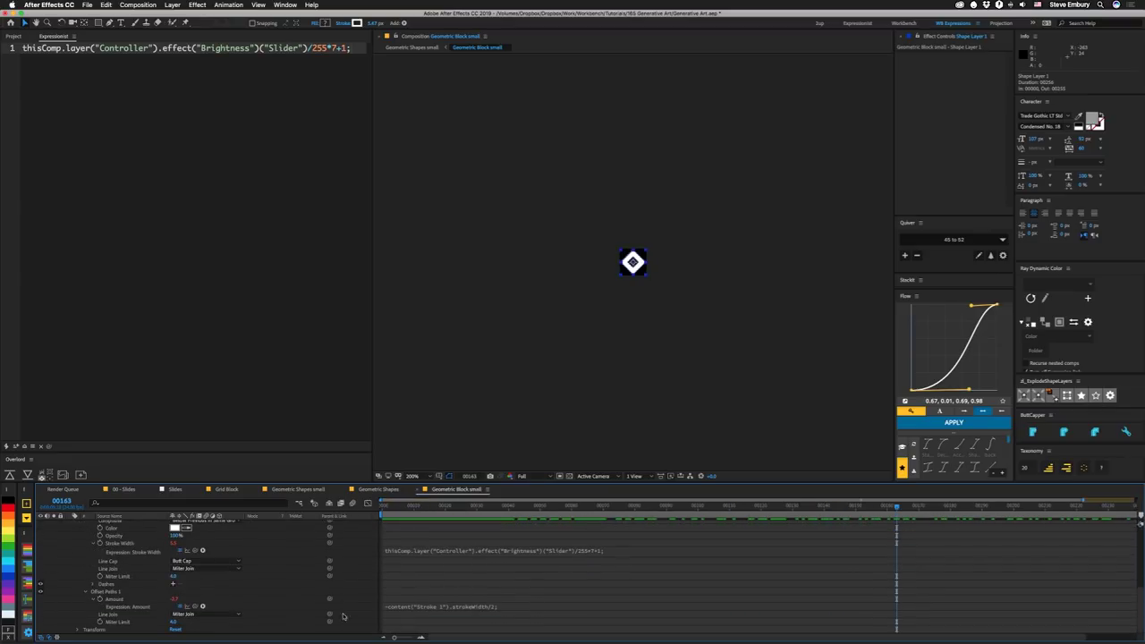
Load the Offset Paths Amount expression, the negative Stroke 1 width divided by 2
left_click(430, 607)
left_click(482, 566)
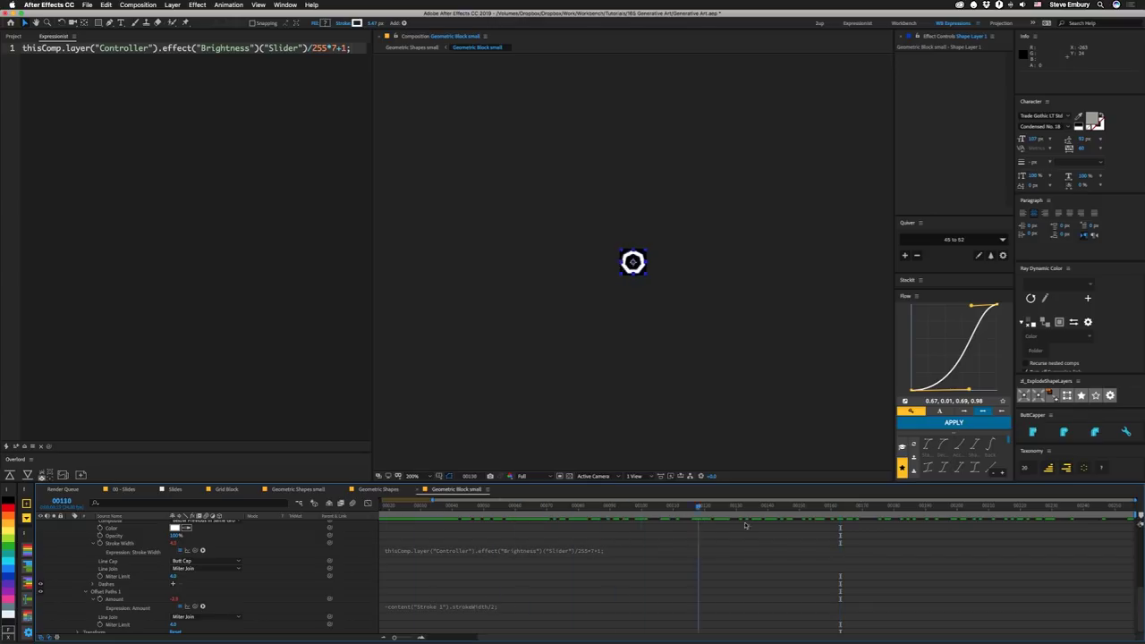
left_click(137, 197)
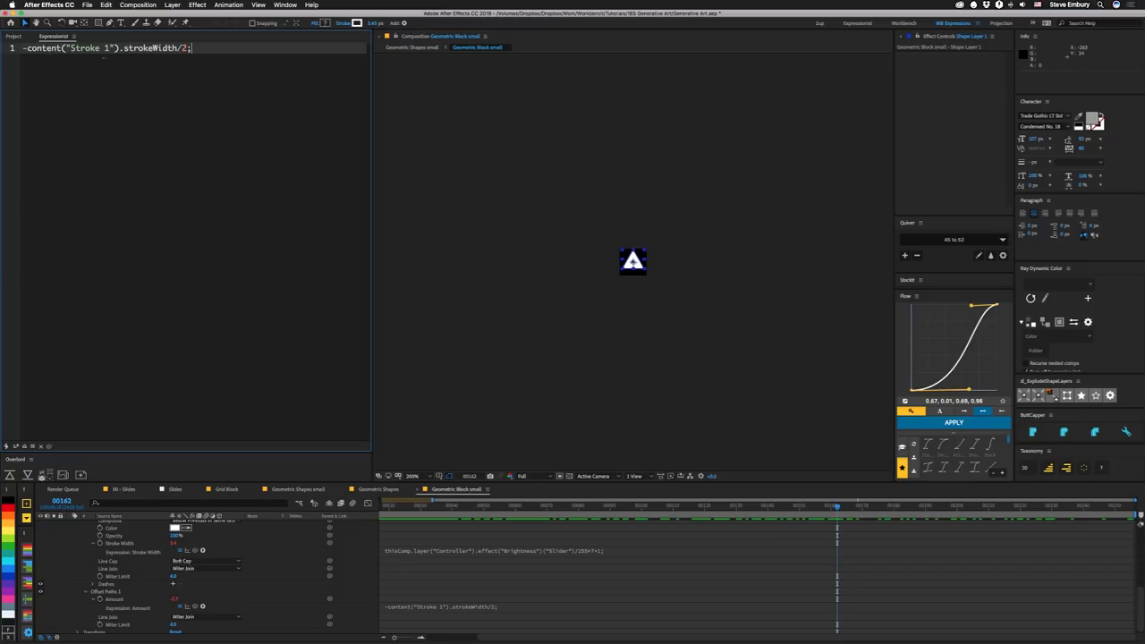
scroll(135, 572, "down", 1)
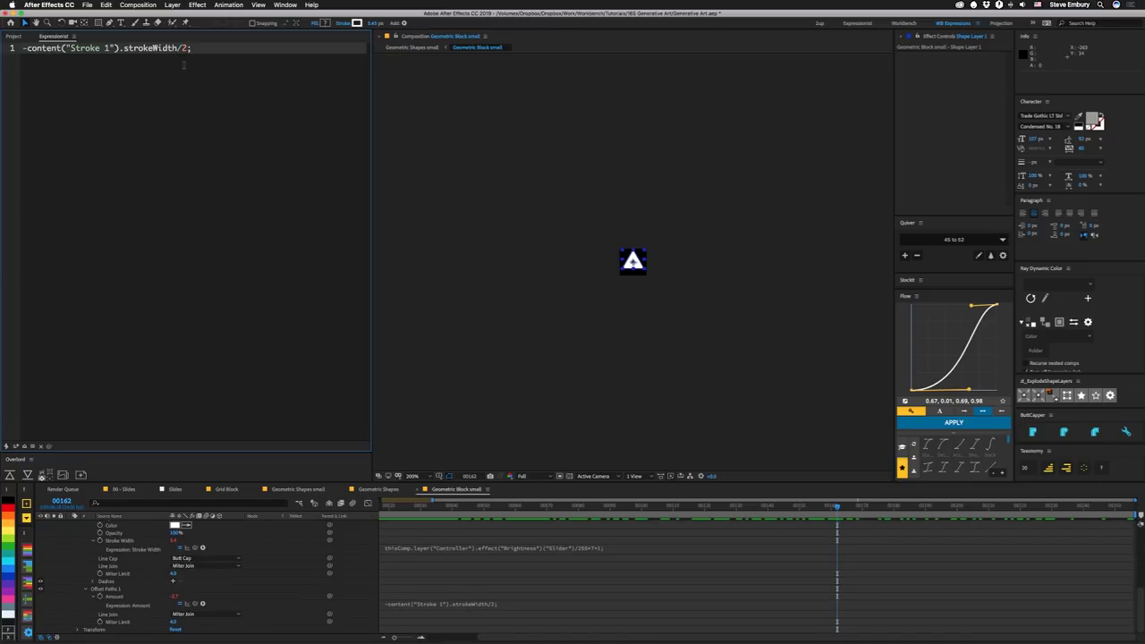